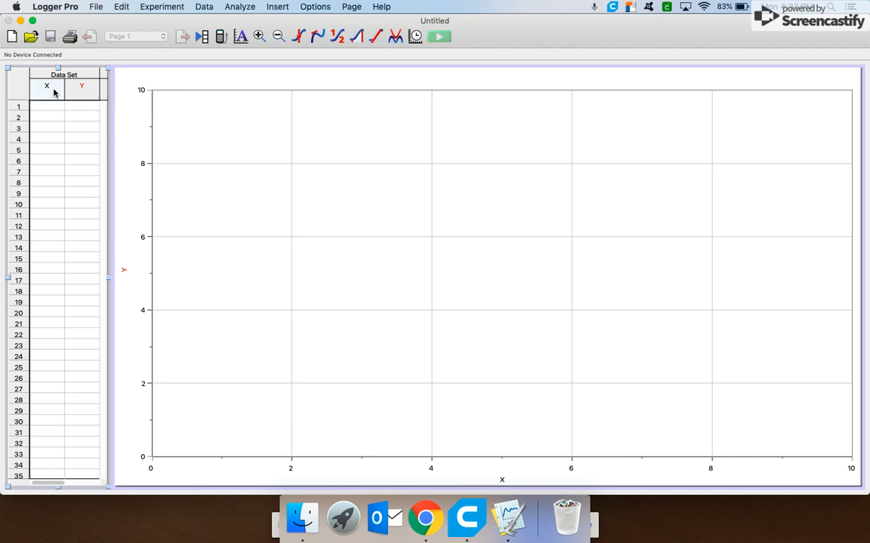
Define the first column with name Time, short name Time and units min.
double_click(53, 92)
type("Time")
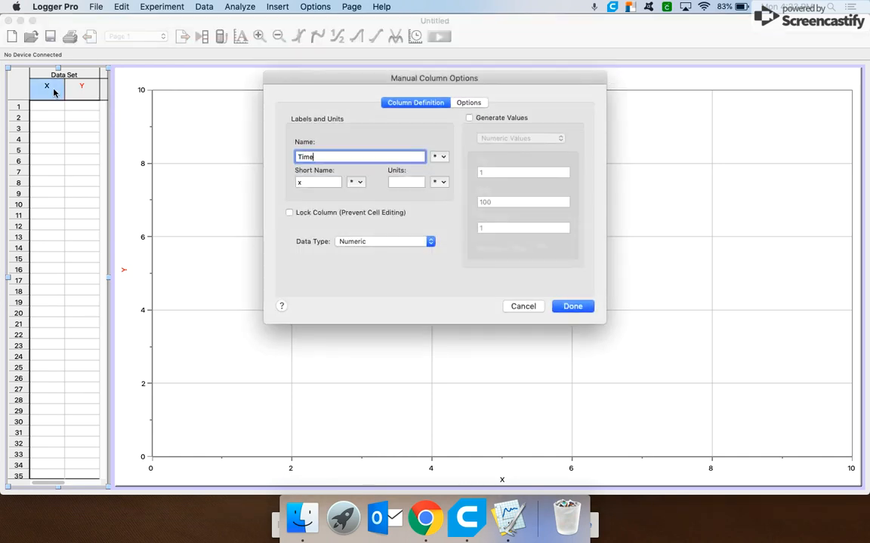
key("Tab")
type("Time")
key("Tab")
type("min")
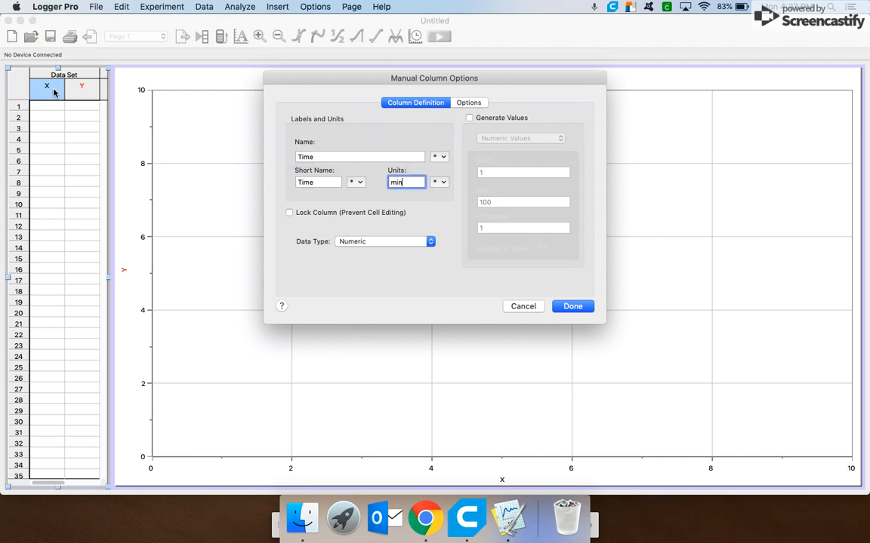
left_click(572, 306)
Define the second column with name Baskets and short name Baskets, leaving units empty.
double_click(90, 94)
type("Baskets")
key("Tab")
type("Baskets")
key("Tab")
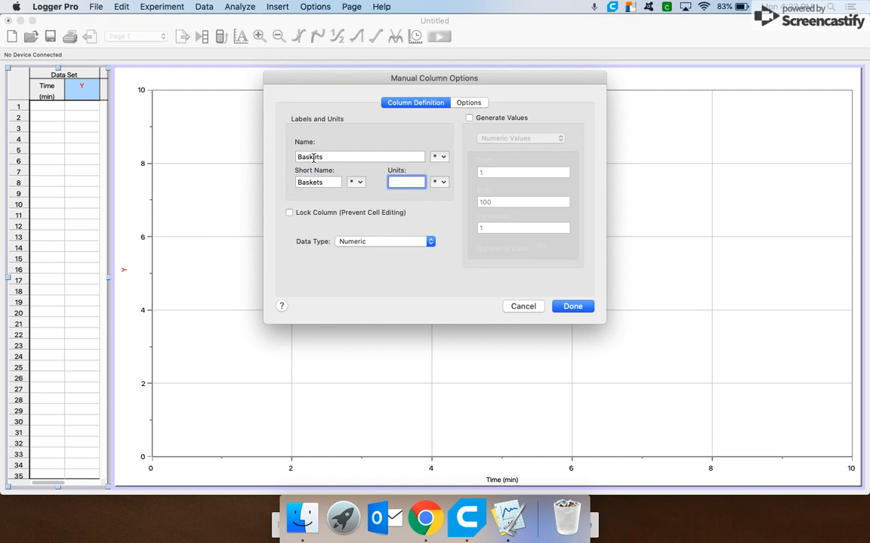
left_click(582, 308)
Enter the times 0, 2, 4, 6, 8 and 10 down the Time column.
left_click(53, 111)
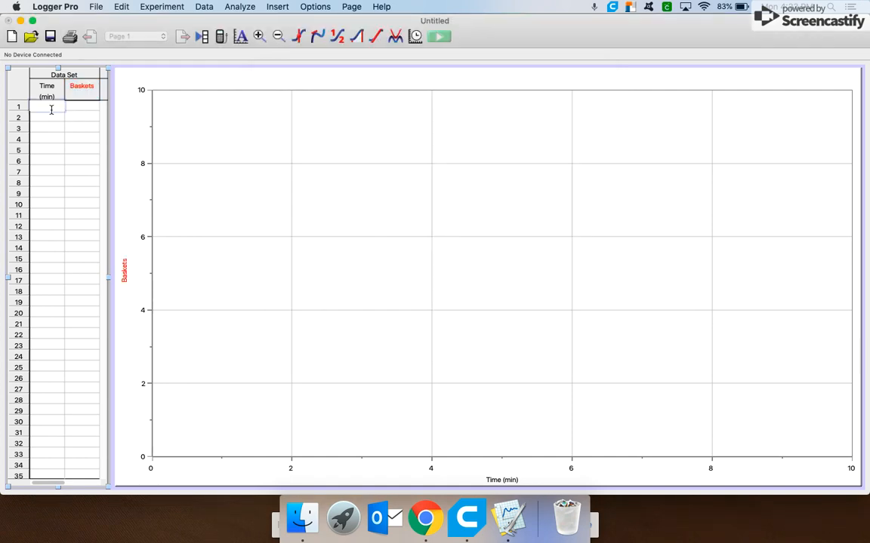
type("0")
key("Return")
type("2")
key("Return")
type("4")
key("Return")
type("6")
key("Return")
type("8")
key("Return")
type("10")
Enter the basket counts 0, 3, 5, 8, 9 and 11 beside those times.
key("Tab")
key("Up")
key("Up")
key("Up")
key("Up")
key("Up")
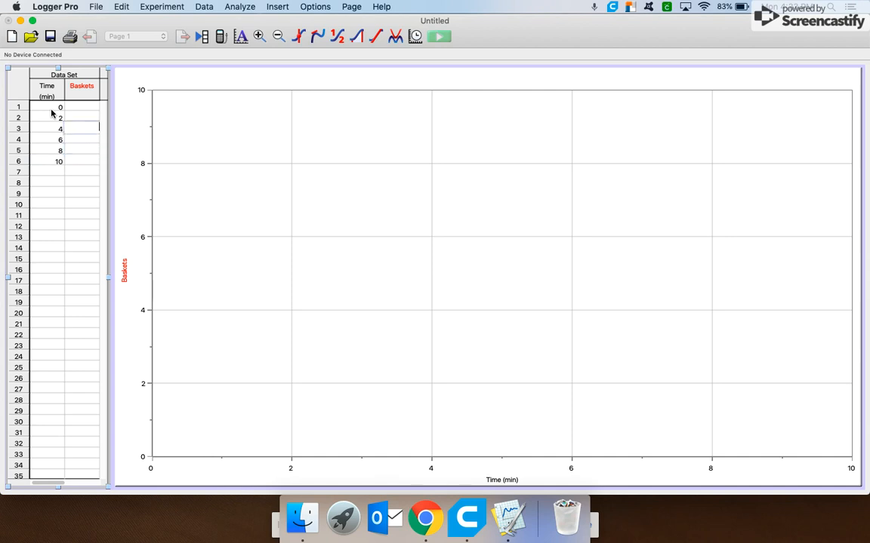
type("0")
key("Return")
type("3")
key("Return")
type("5")
key("Return")
type("8")
key("Return")
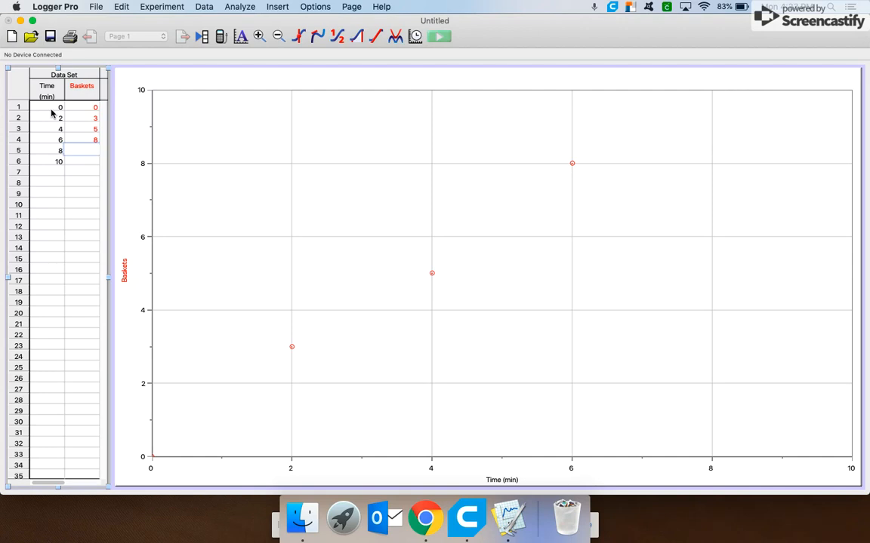
type("9")
key("Return")
type("11")
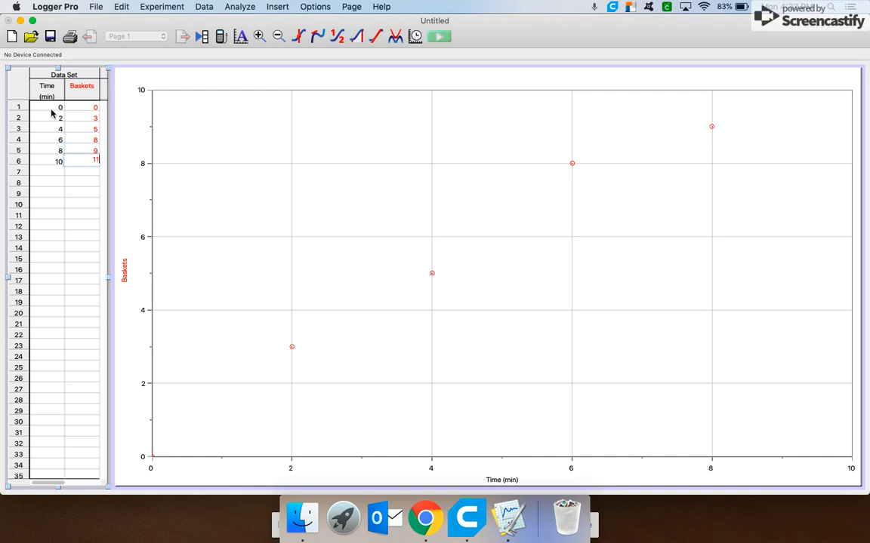
key("Return")
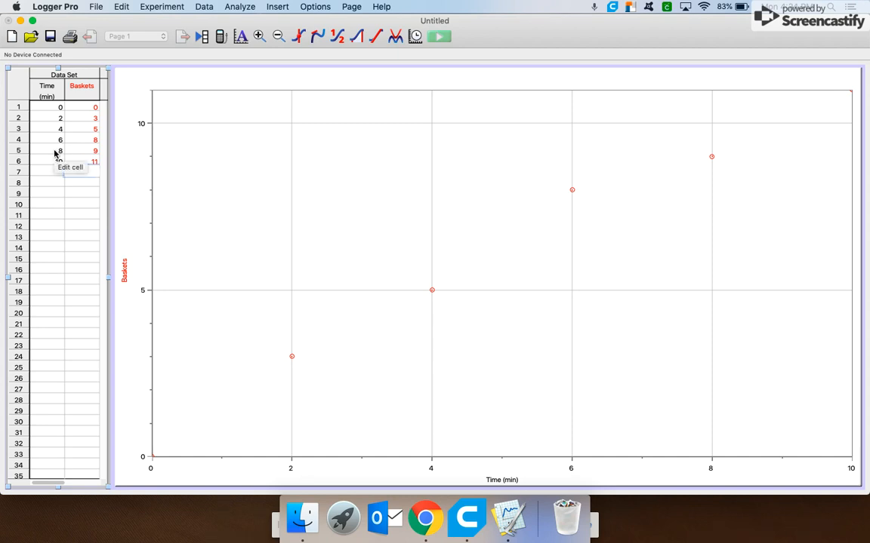
Create a new data set and widen the data table to show both data sets.
left_click(211, 7)
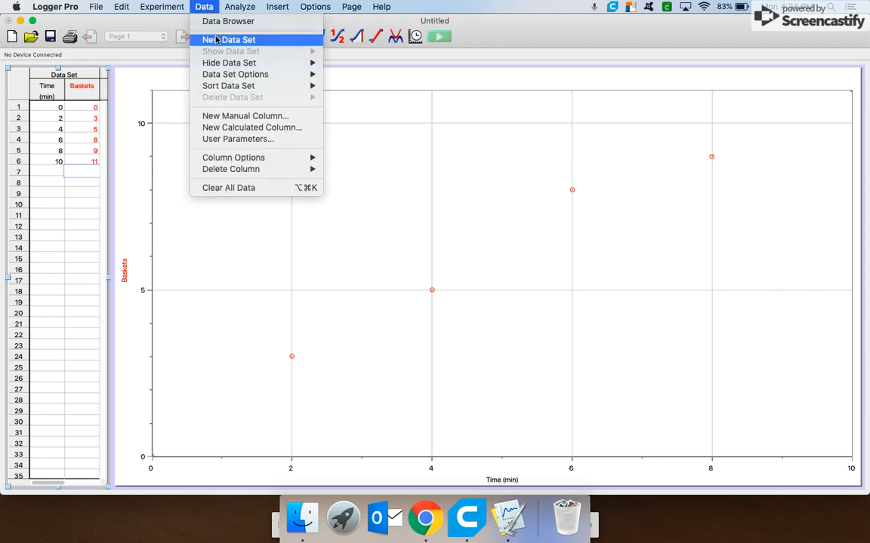
left_click(216, 39)
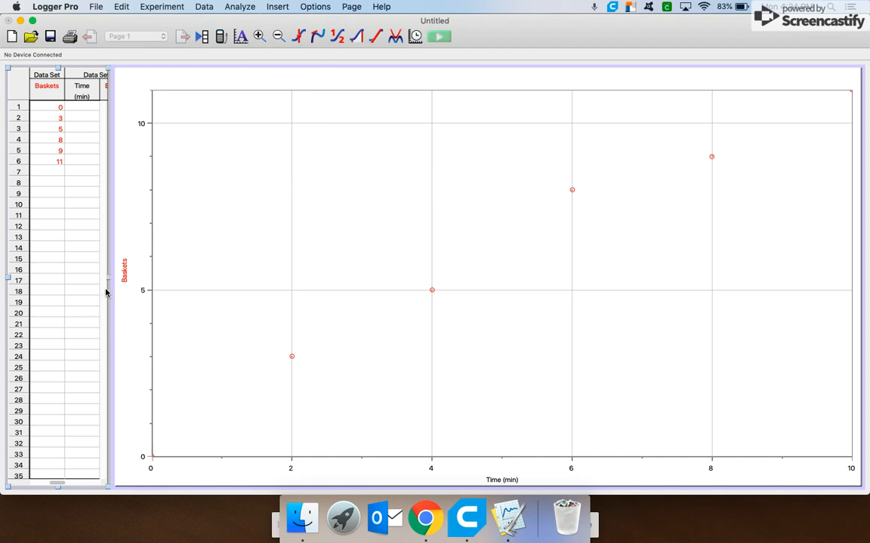
left_click_drag(109, 281, 200, 281)
scroll(107, 280, "left", 2)
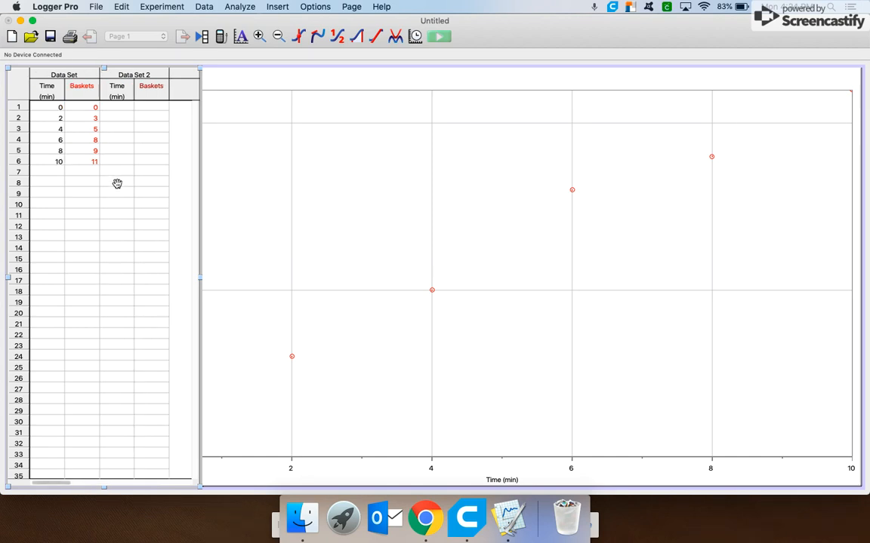
Enter the times 0, 5 and 10 in Data Set 2's Time column.
left_click(117, 108)
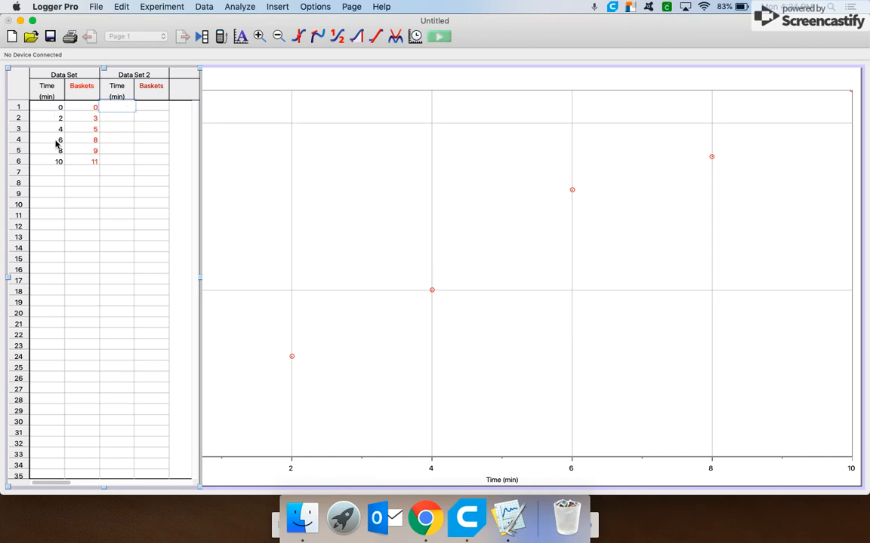
type("0")
key("Return")
type("5")
key("Return")
type("10")
key("Return")
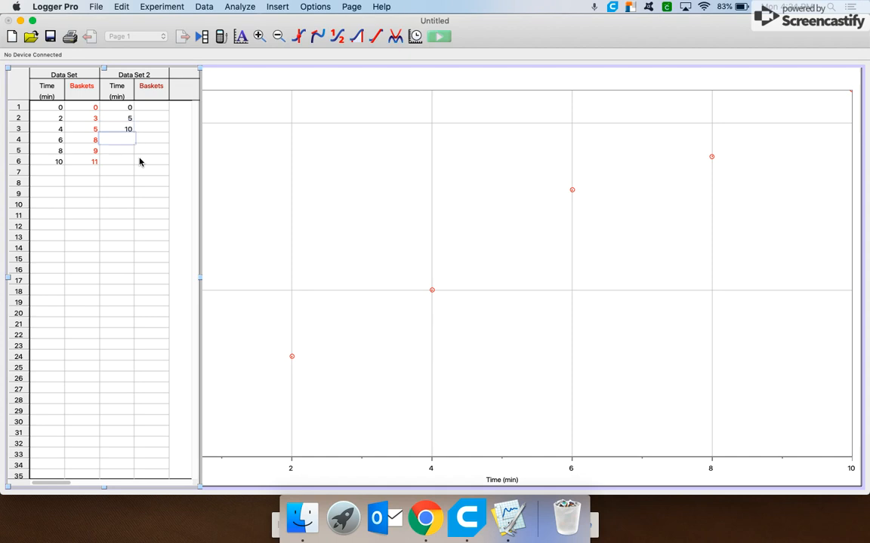
Enter the basket counts 0, 4 and 8 in Data Set 2's Baskets column.
key("Up")
key("Up")
key("Down")
key("Down")
key("Down")
key("Down")
key("Up")
key("Up")
key("Up")
key("Up")
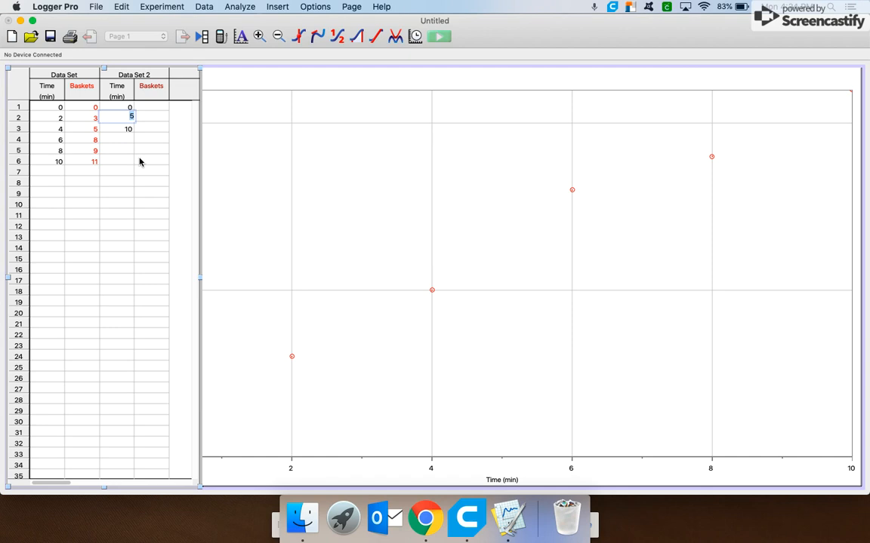
key("Up")
key("Tab")
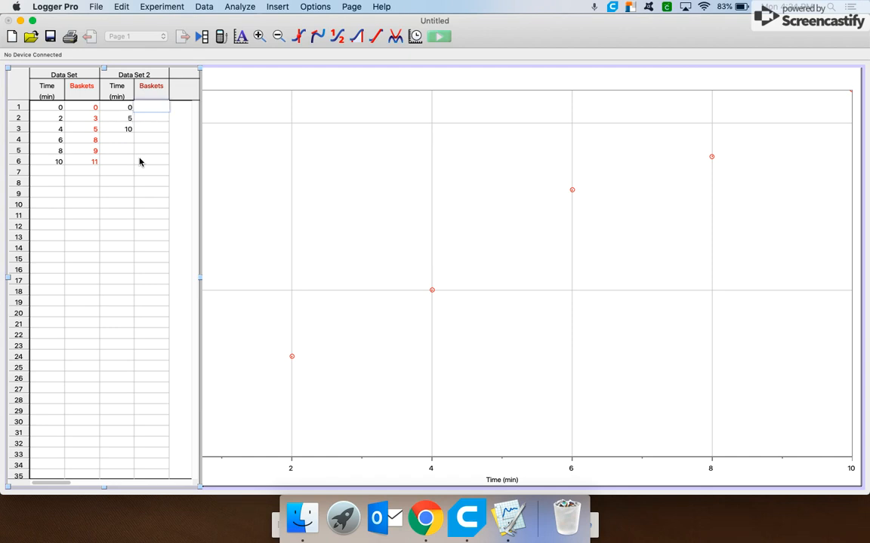
type("0")
key("Return")
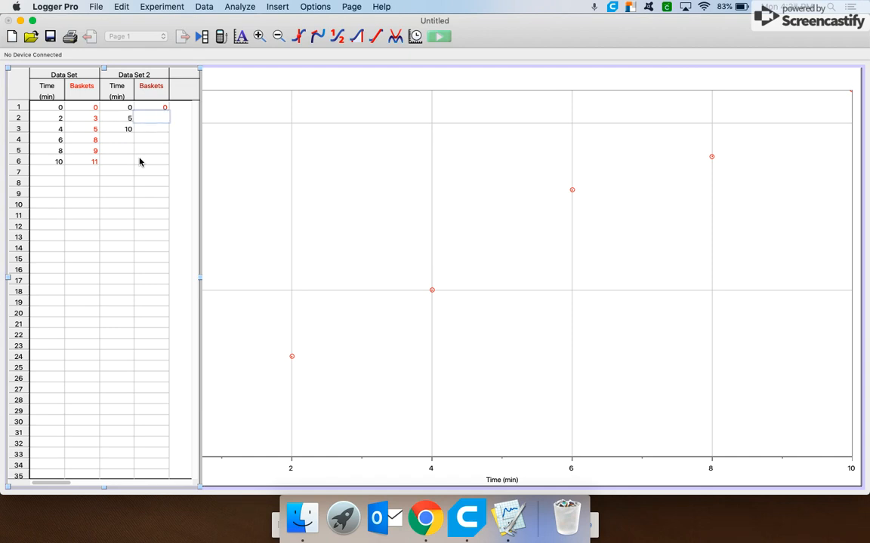
type("4")
key("Return")
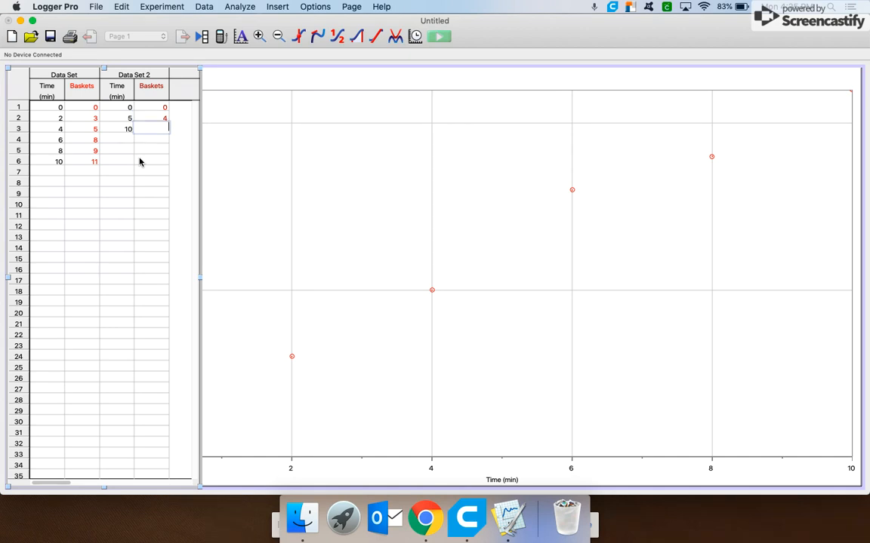
type("8")
key("Return")
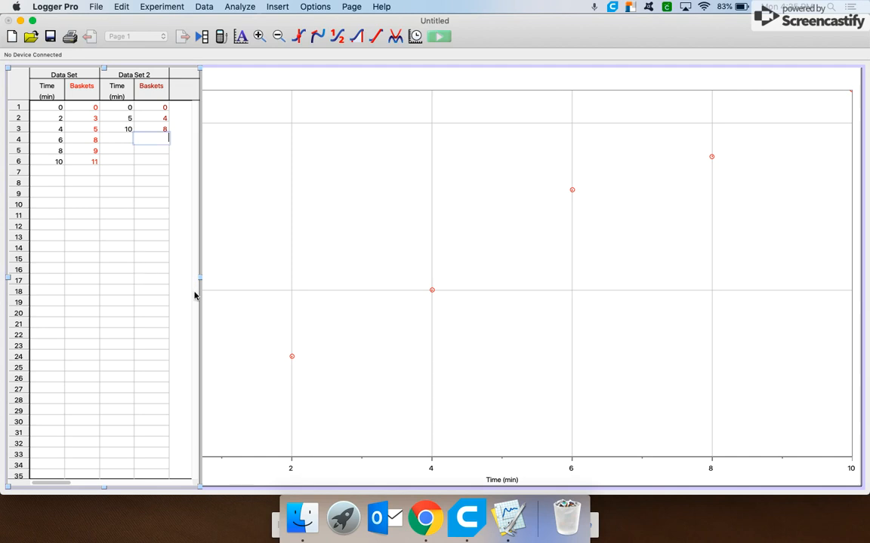
Narrow the table and add Data Set 2's Baskets column to the graph's Y axis alongside Data Set's Baskets.
left_click_drag(200, 276, 111, 268)
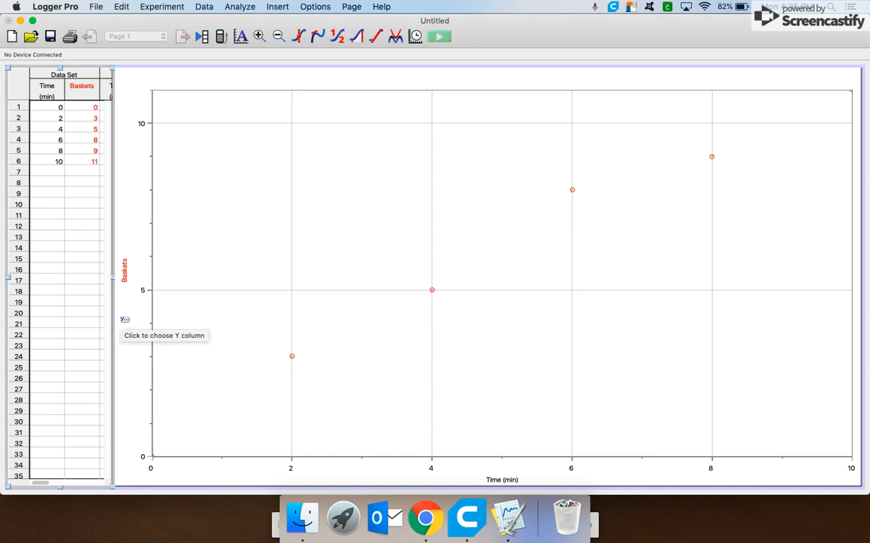
scroll(67, 179, "right", 3)
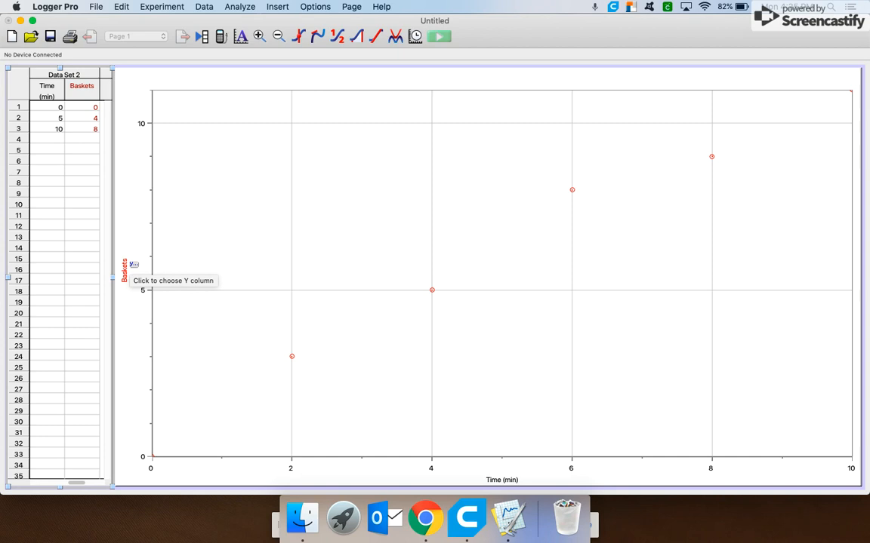
right_click(129, 267)
left_click(158, 270)
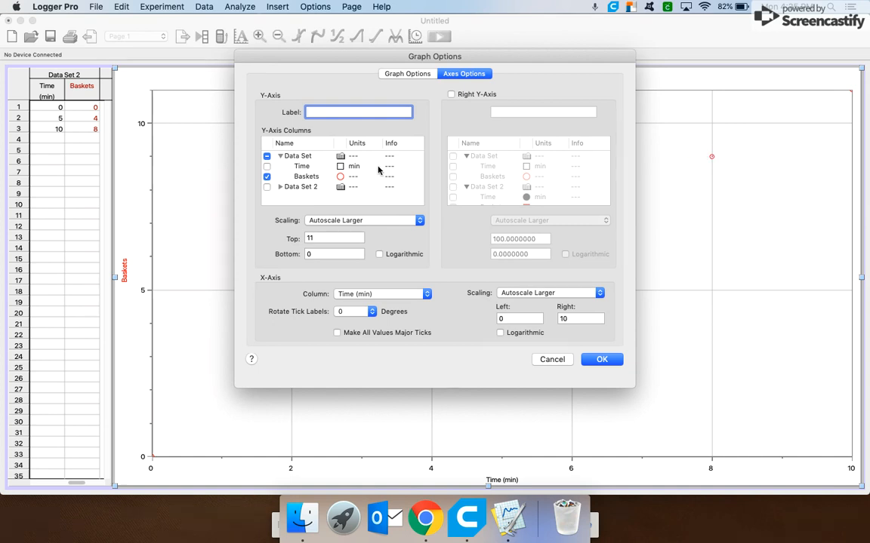
left_click(341, 177)
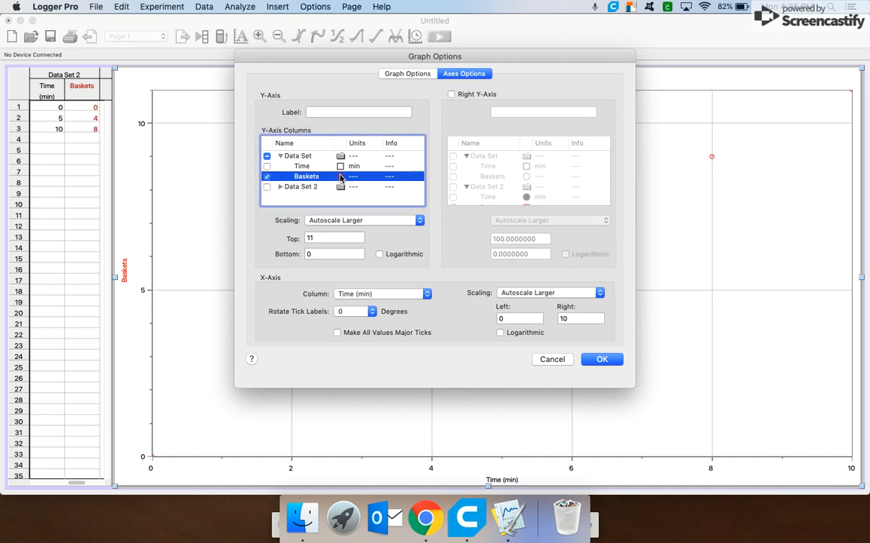
left_click(280, 191)
left_click(280, 187)
scroll(279, 190, "down", 1)
scroll(279, 190, "left", 2)
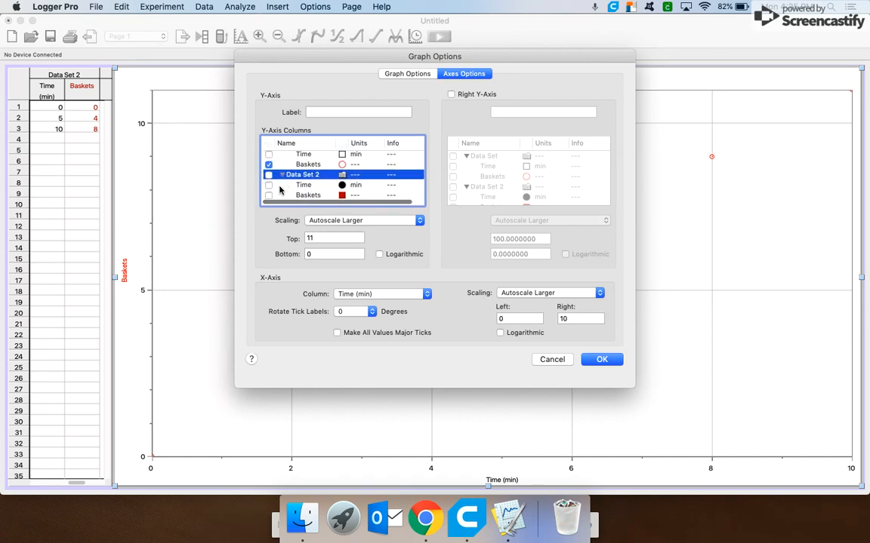
left_click(301, 201)
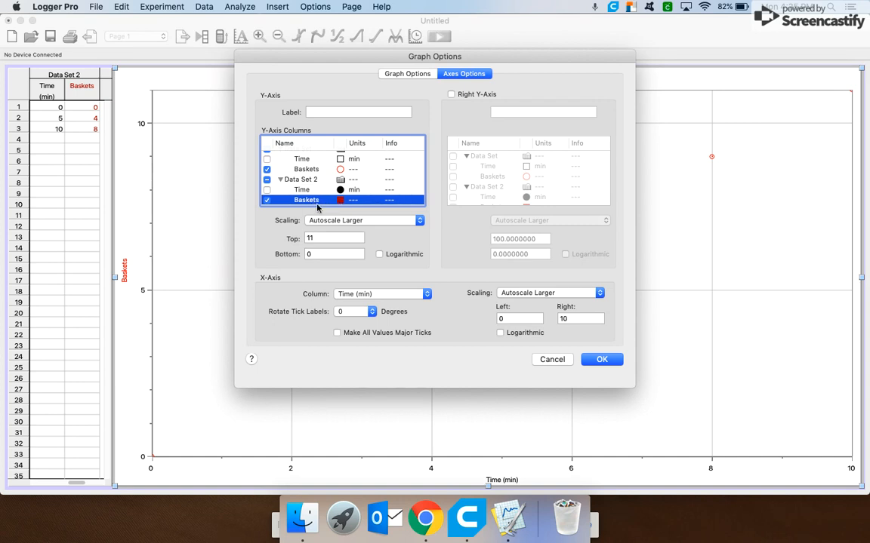
left_click(602, 360)
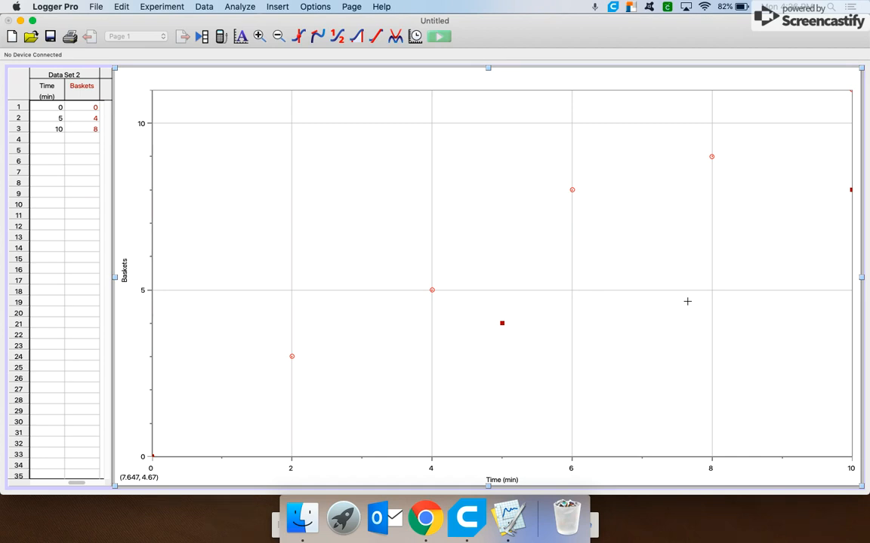
Apply a linear fit to both Data Set and Data Set 2 Baskets columns.
left_click(376, 37)
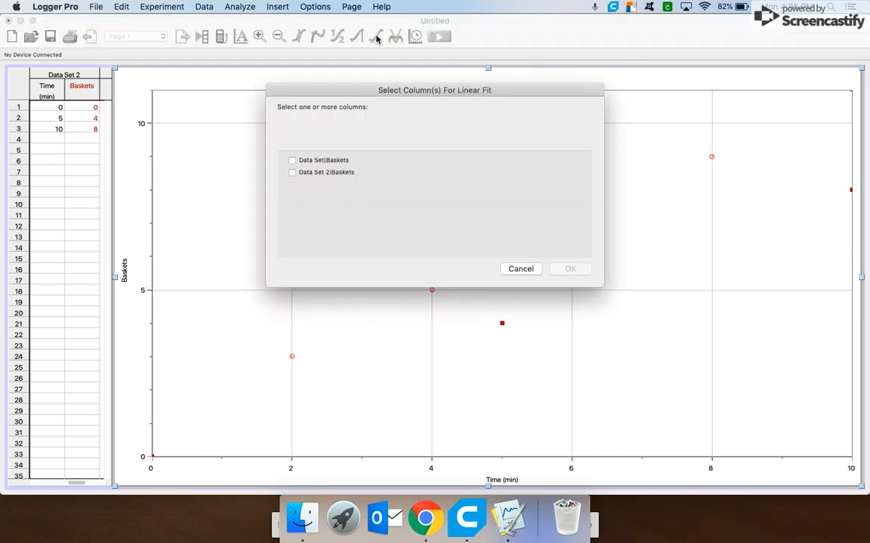
left_click(292, 161)
left_click(293, 173)
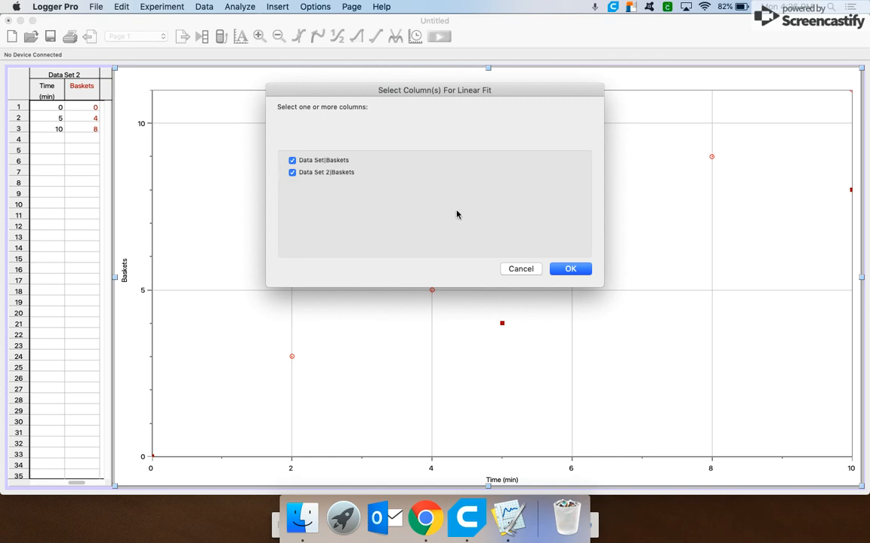
left_click(571, 269)
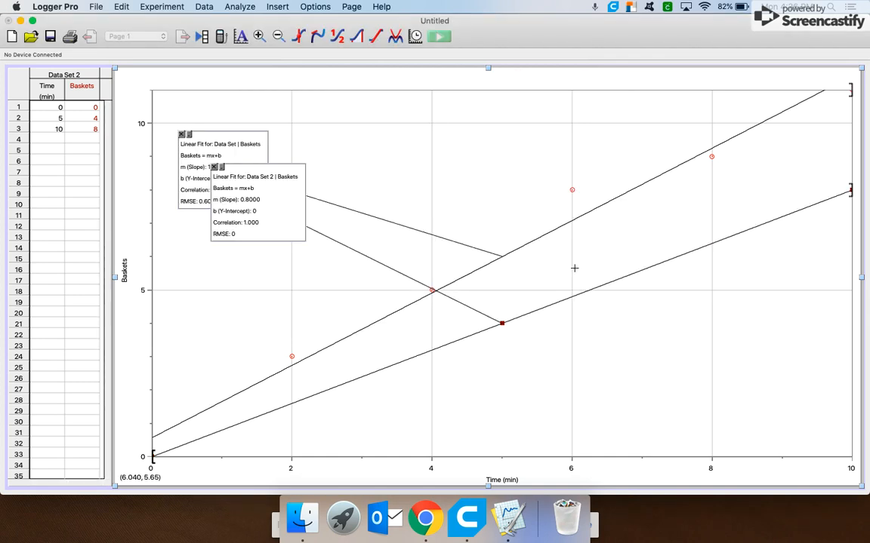
Move the two linear-fit boxes apart and stretch the axis ends to extend both axis ranges slightly.
left_click_drag(285, 200, 665, 360)
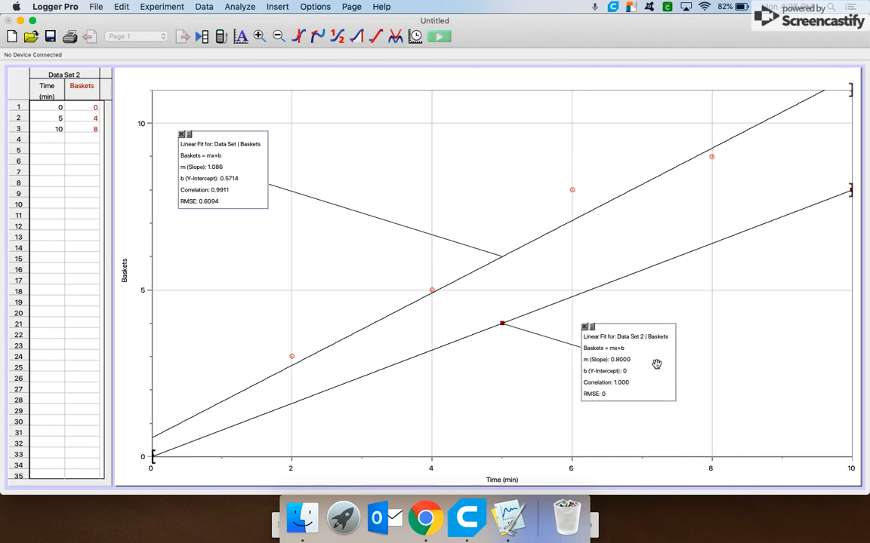
left_click_drag(201, 160, 372, 208)
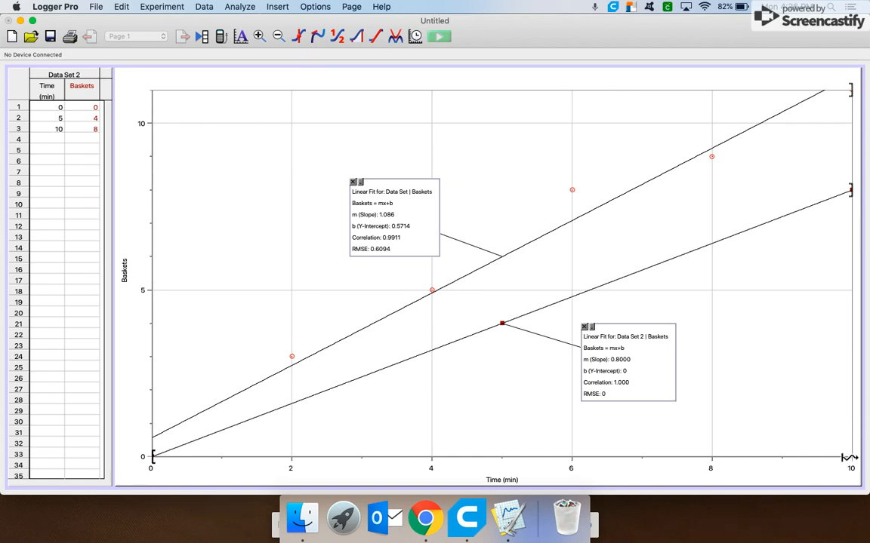
left_click_drag(845, 456, 837, 457)
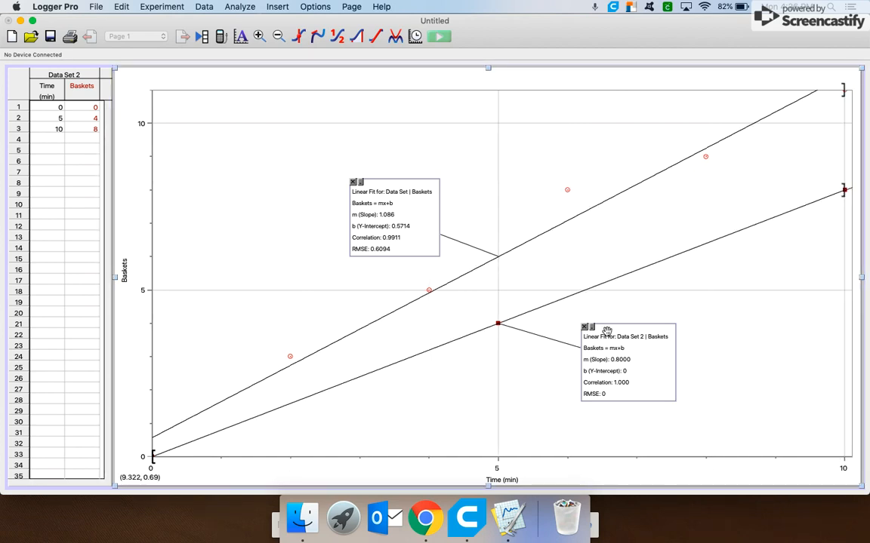
left_click_drag(150, 95, 150, 89)
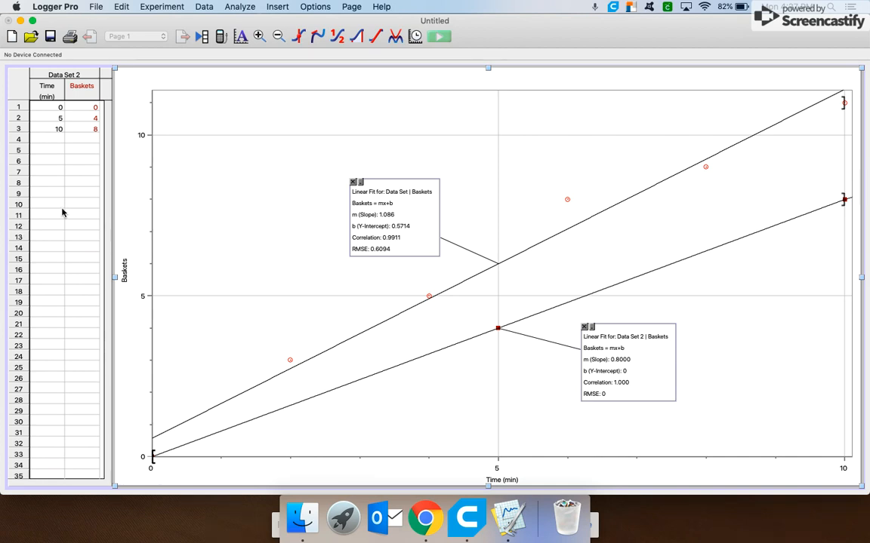
Widen the data table so both Data Set and Data Set 2 columns show side by side.
left_click_drag(162, 277, 224, 278)
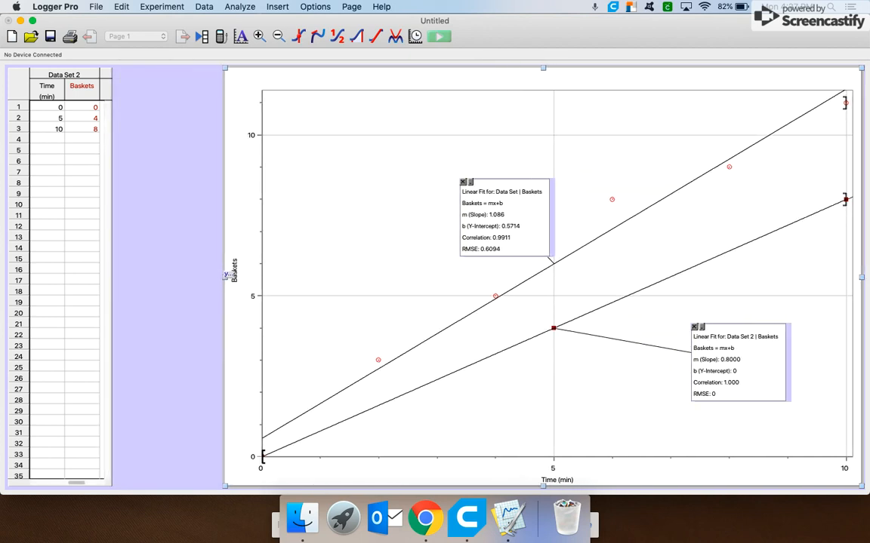
mouse_move(224, 277)
left_mouse_down()
mouse_move(115, 274)
mouse_move(233, 278)
left_mouse_up()
left_click(74, 260)
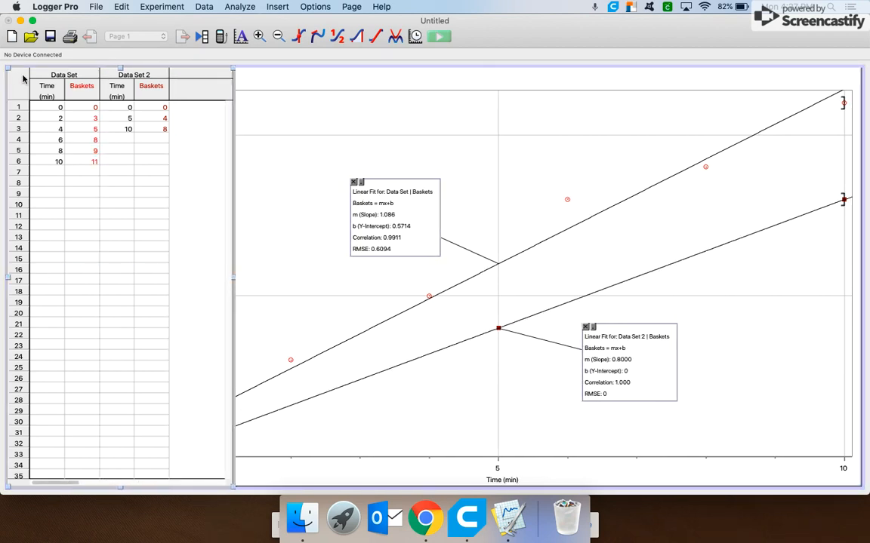
Rename the first data set as Green Team.
double_click(63, 76)
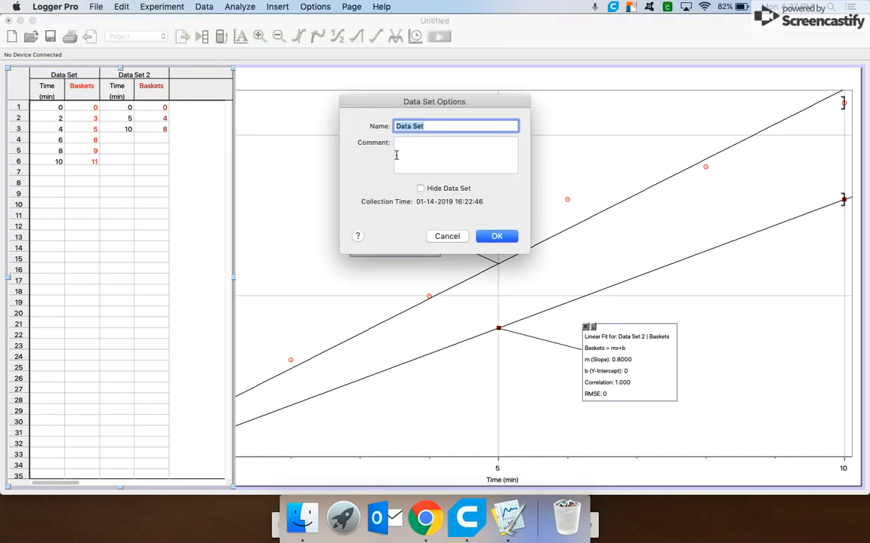
type("Green Team")
left_click(496, 236)
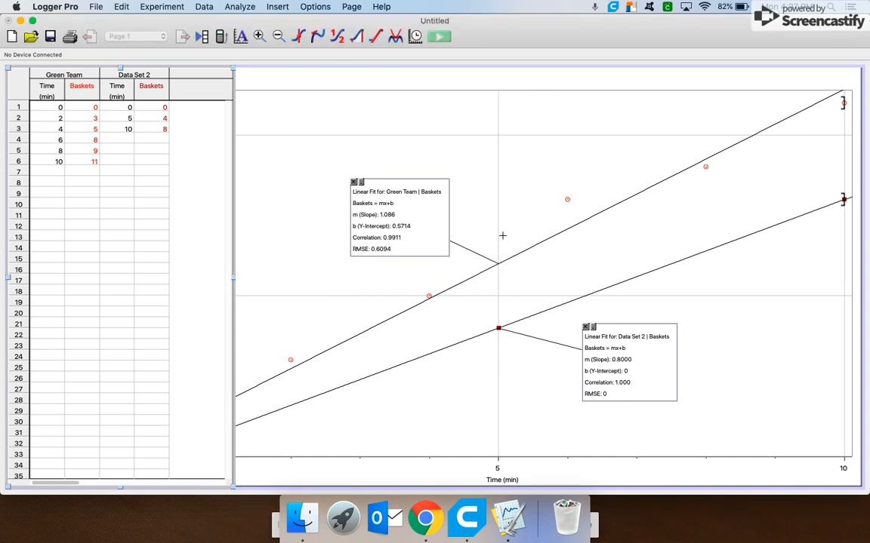
Rename Data Set 2 as Blue Team and narrow the table again to enlarge the graph.
double_click(134, 78)
type("B")
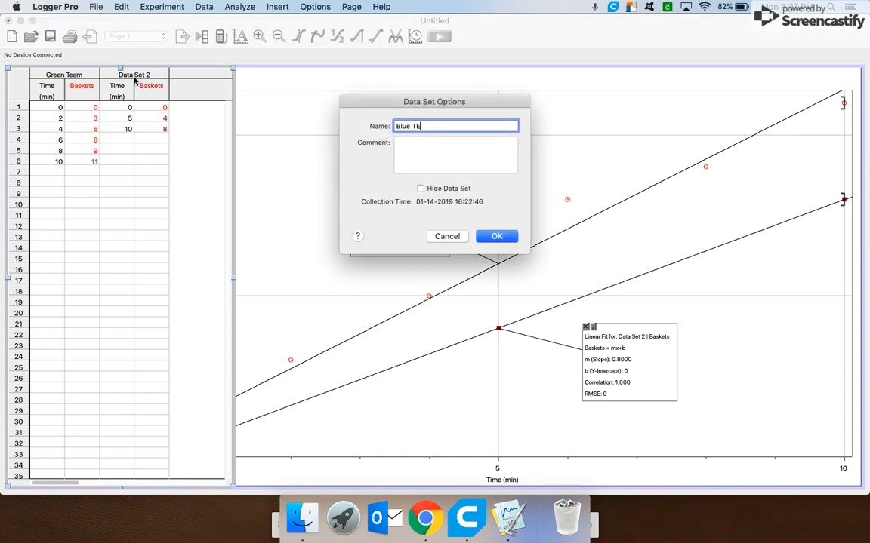
type("lue Team")
key("Return")
left_click_drag(238, 279, 114, 266)
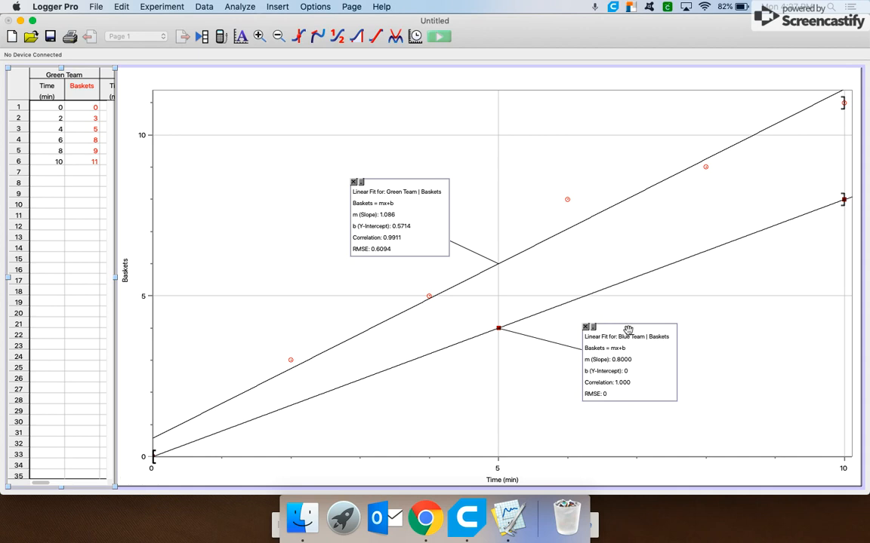
Title the graph "Comparison of Number of Baskets Made for Club Basketball Teams".
double_click(459, 81)
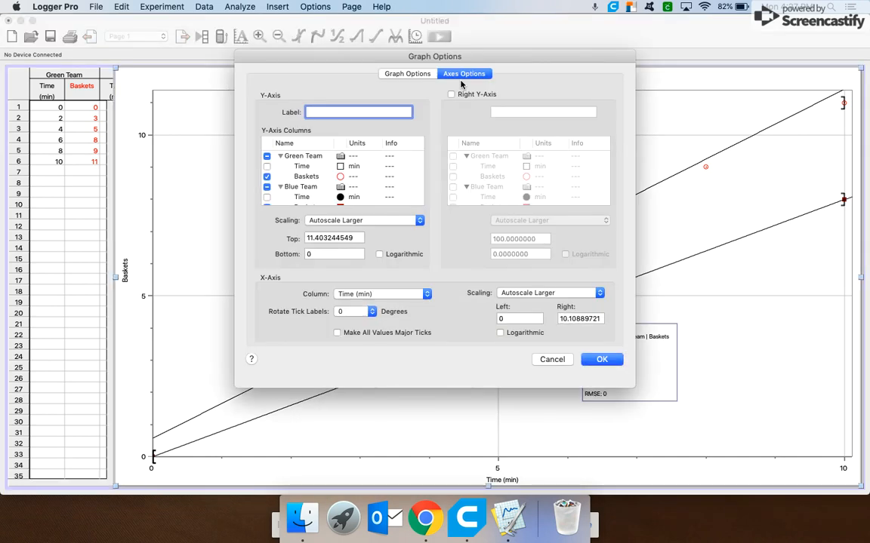
left_click(400, 74)
type("Comparison of")
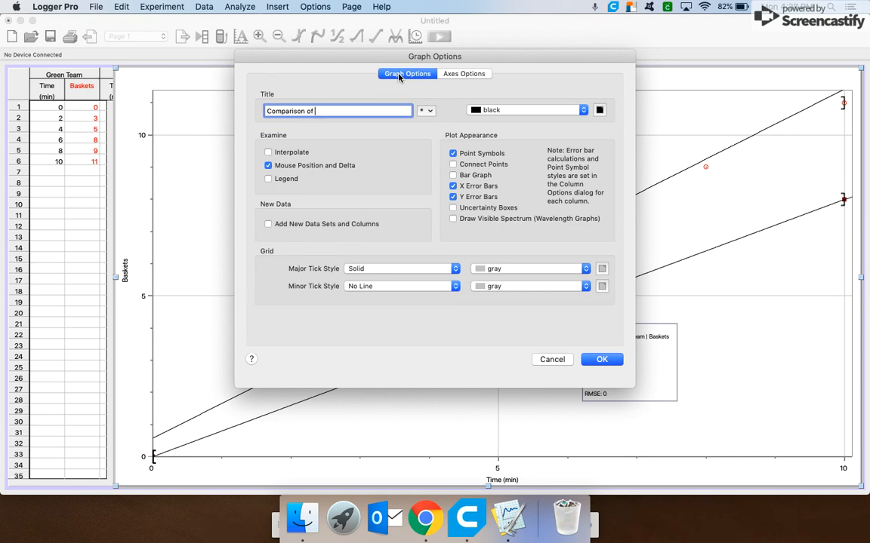
type(" Number of Baskets Made for Club Basket")
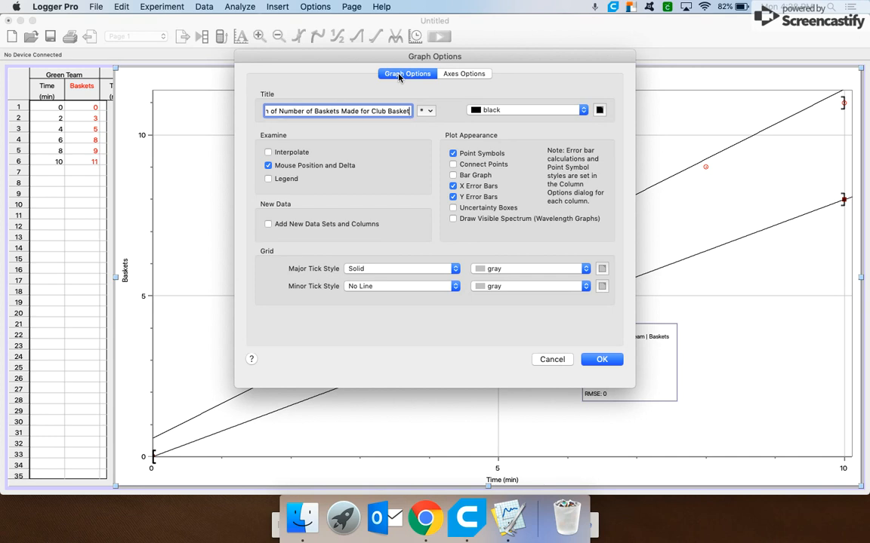
type("ball Teams")
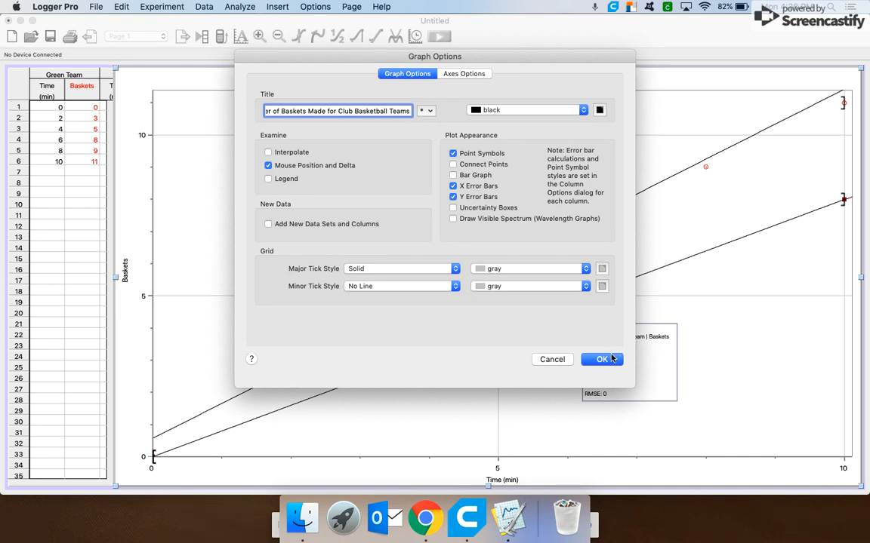
left_click(602, 360)
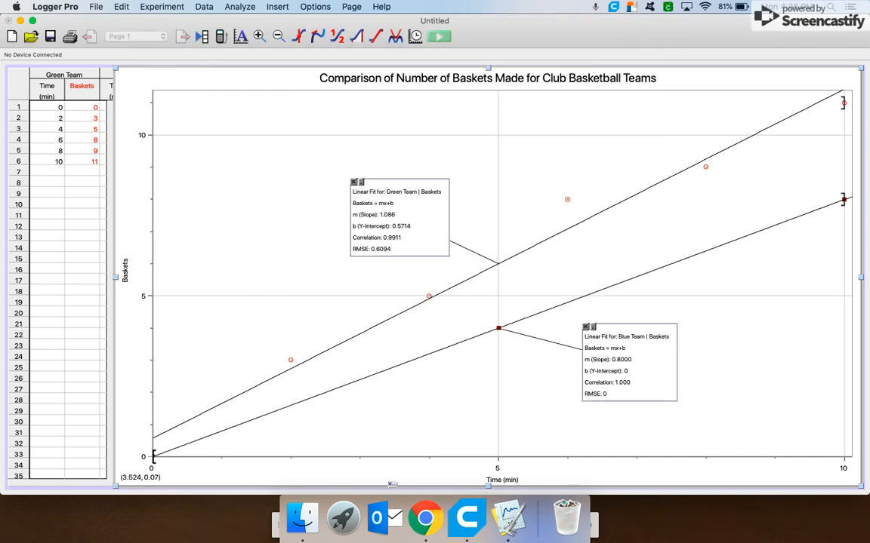
left_click(425, 518)
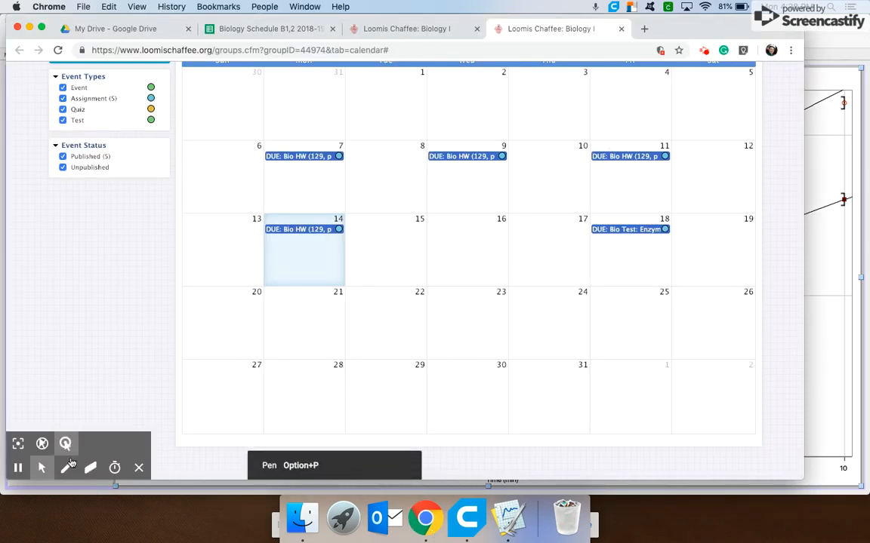